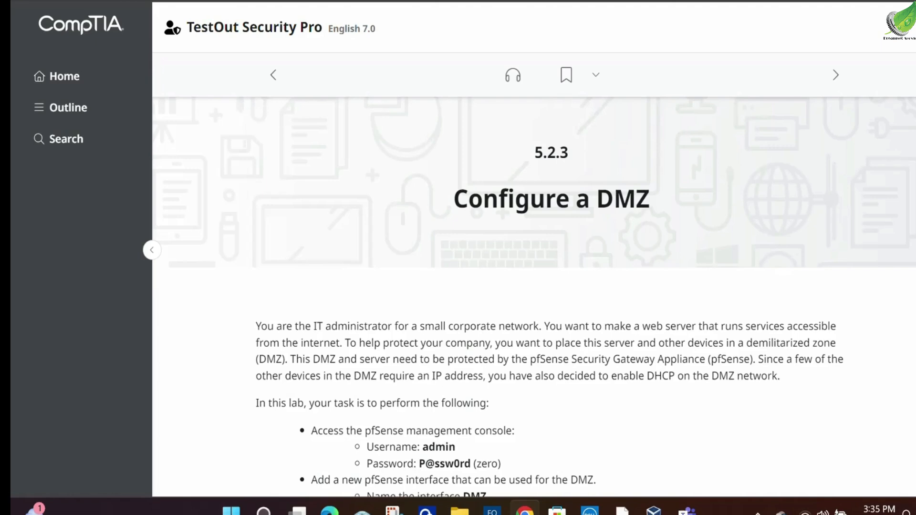
Step: Start the Configure a DMZ lab and sign in to pfSense as admin with the account password given in the scenario
scroll(767, 260, down, 5)
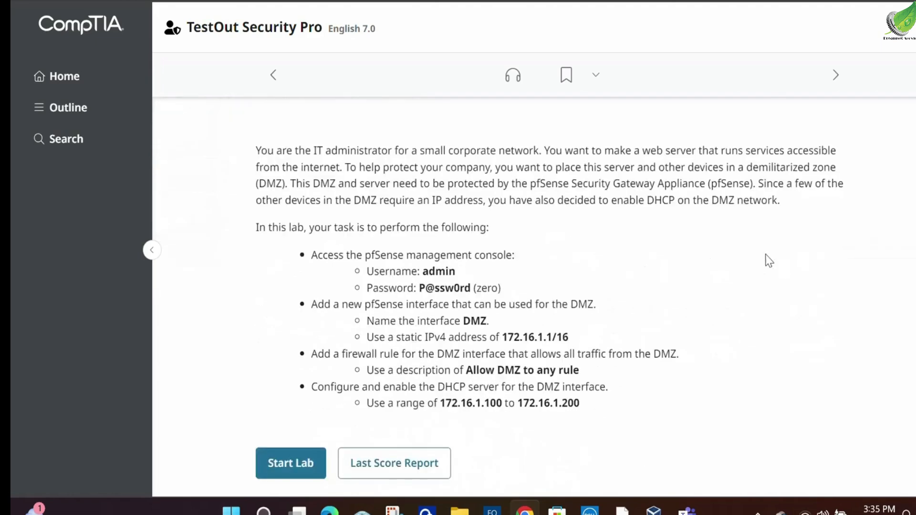
click(308, 408)
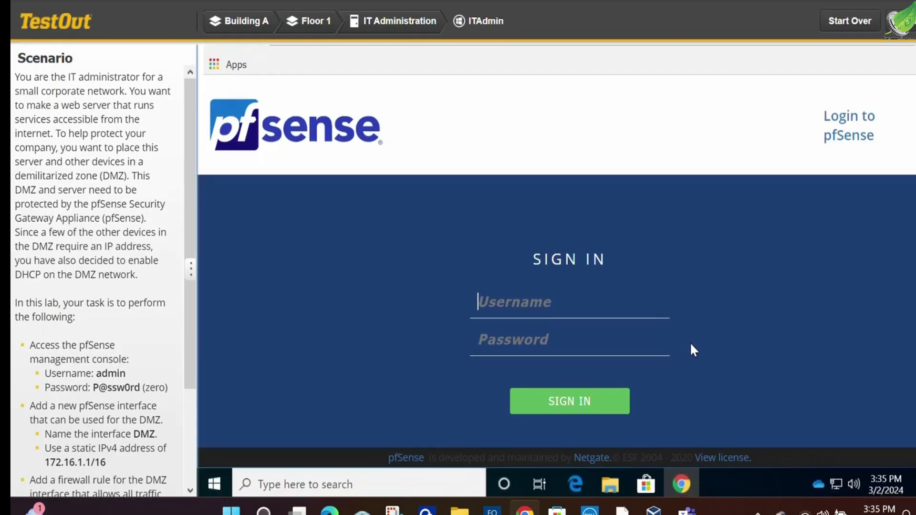
text(adm)
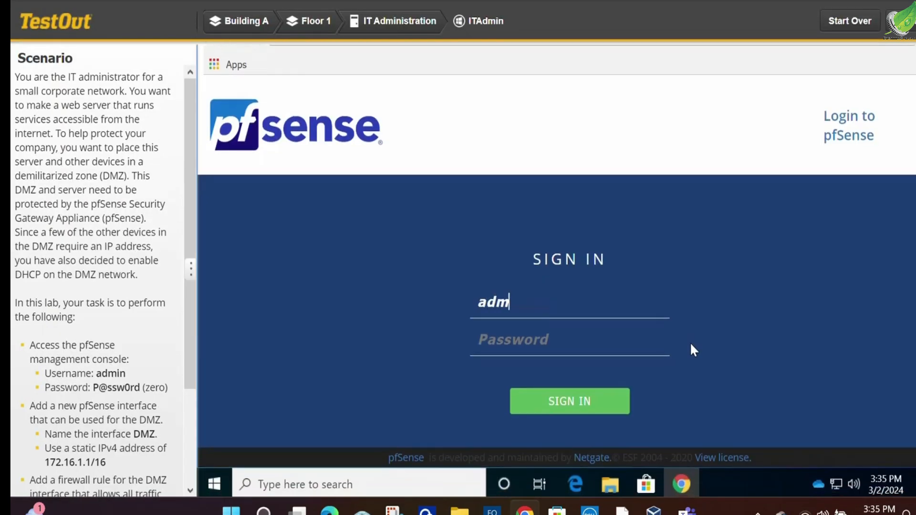
text(in)
click(584, 338)
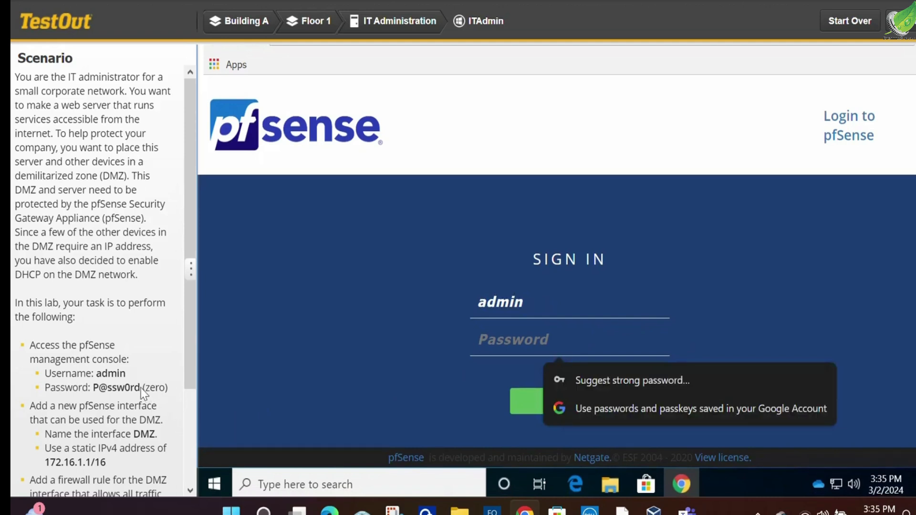
drag(140, 388, 96, 391)
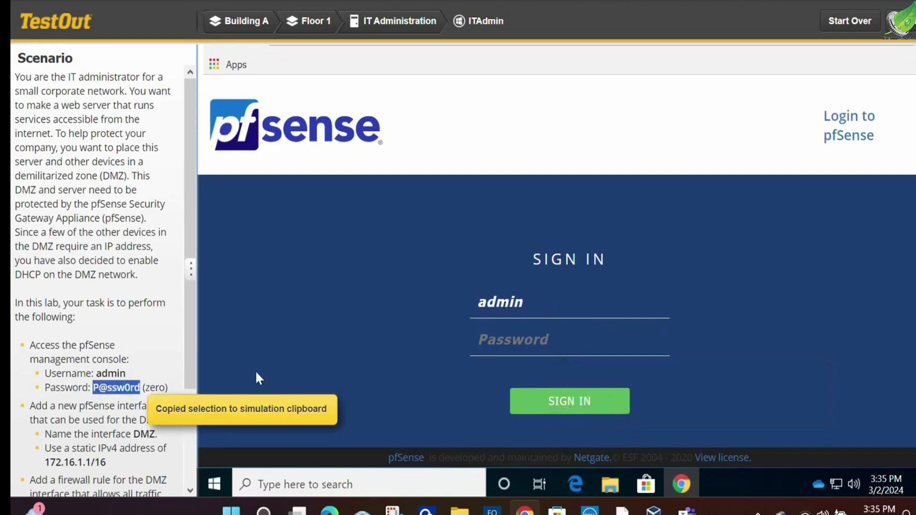
click(539, 341)
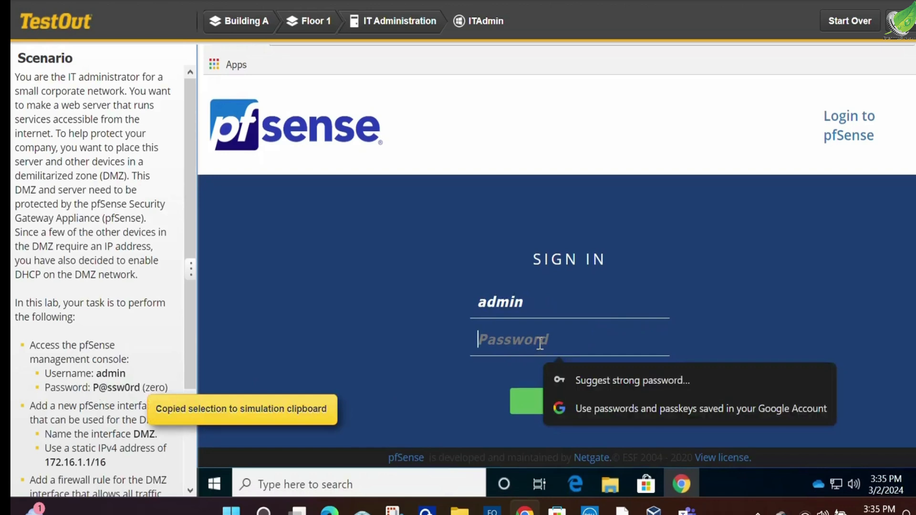
key(ctrl+v)
key(Return)
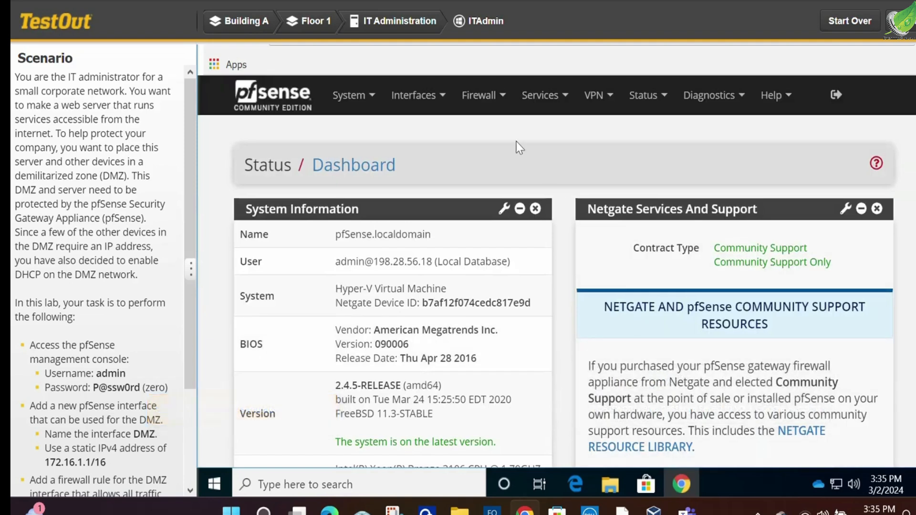
Step: Add the available network port PFSense port 2 as a new interface in the interface assignments
click(416, 96)
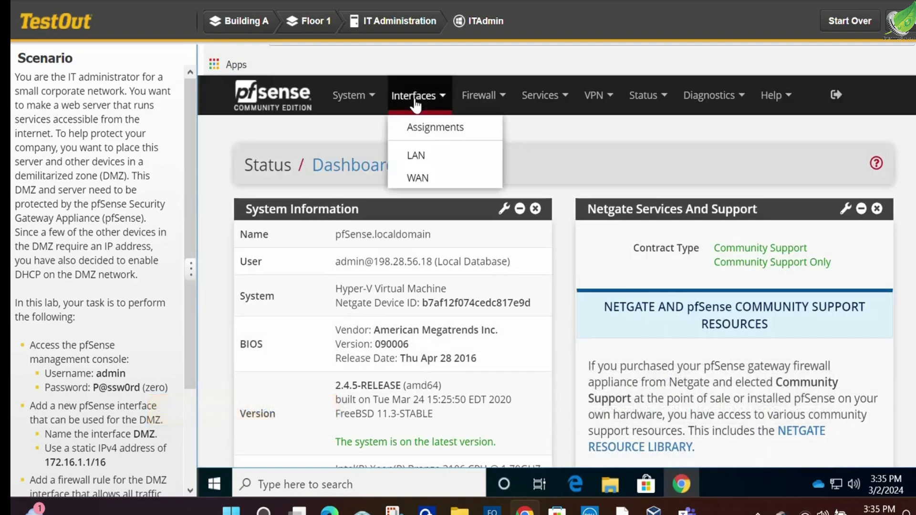
click(437, 136)
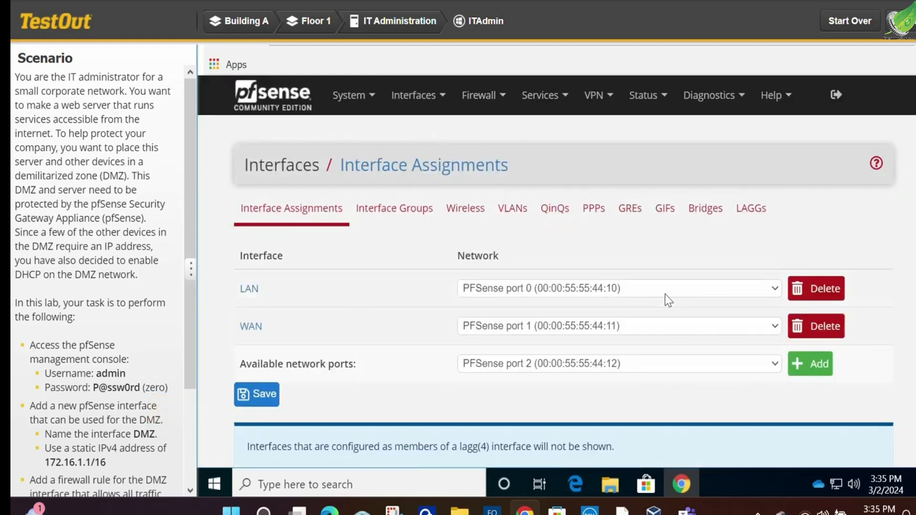
click(810, 376)
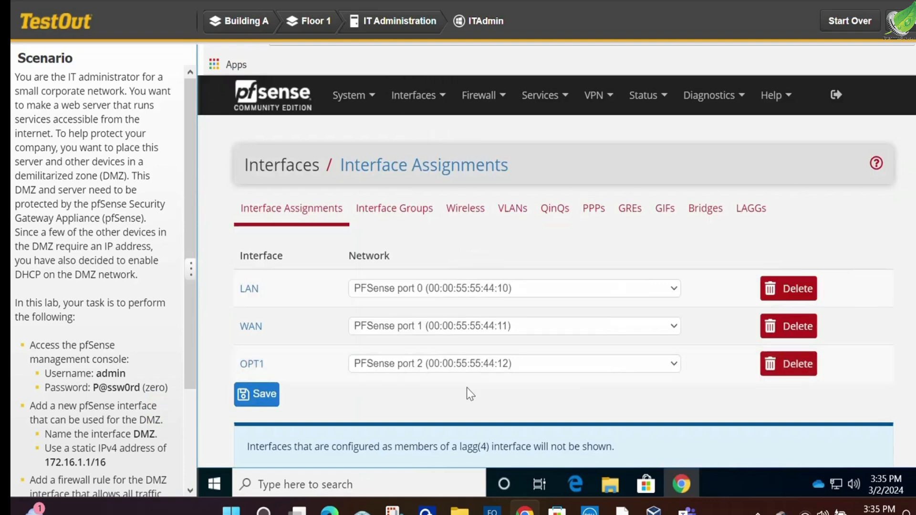
Step: Enable the new OPT1 interface, name it DMZ and set its IPv4 configuration type to Static IPv4
click(248, 365)
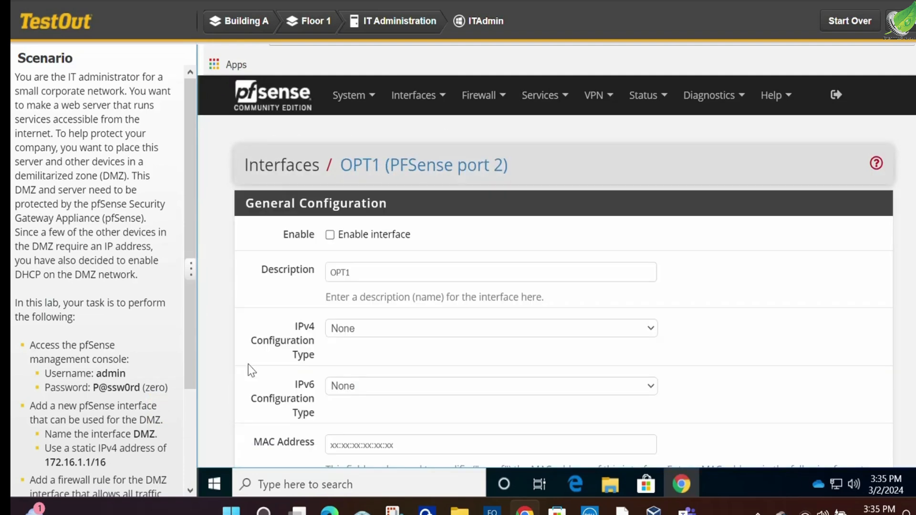
click(330, 234)
drag(366, 277, 286, 273)
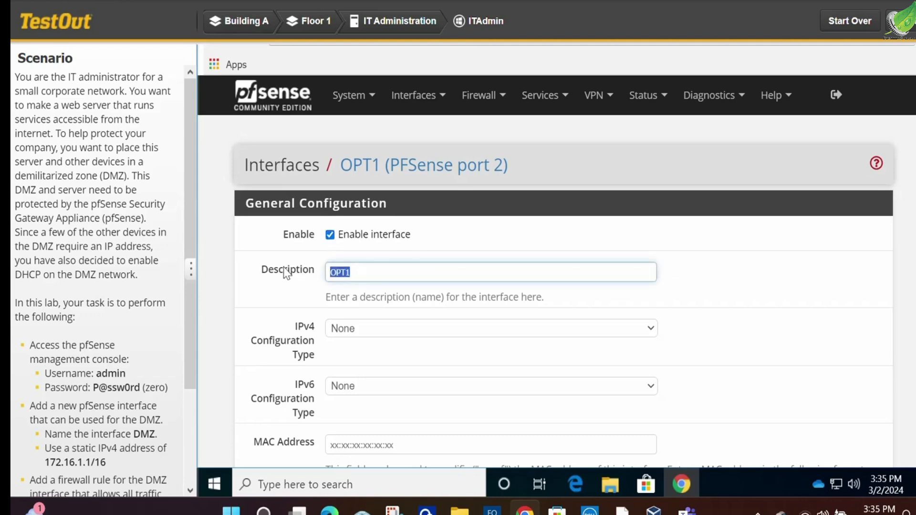
text(DMZ)
click(385, 334)
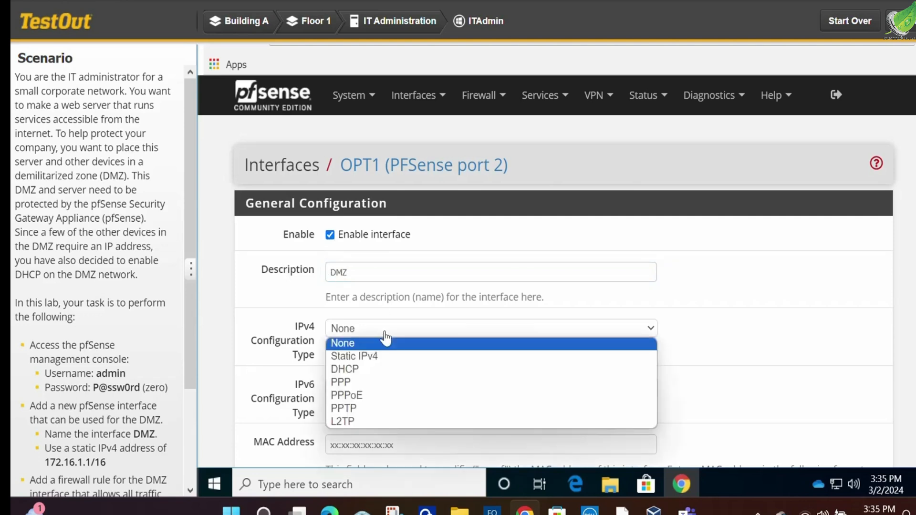
click(375, 358)
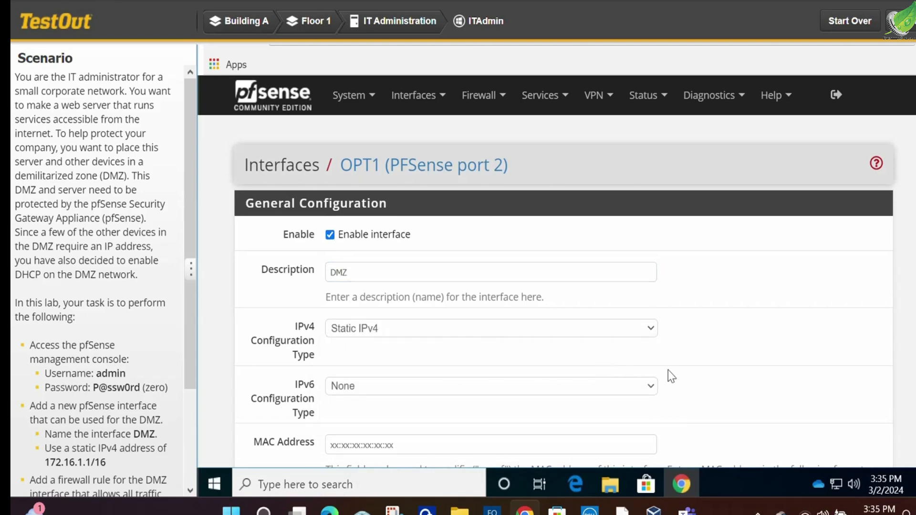
Step: Set the DMZ interface's static IPv4 address to 172.16.1.1 with a /16 subnet mask
scroll(685, 372, down, 5)
scroll(680, 381, down, 2)
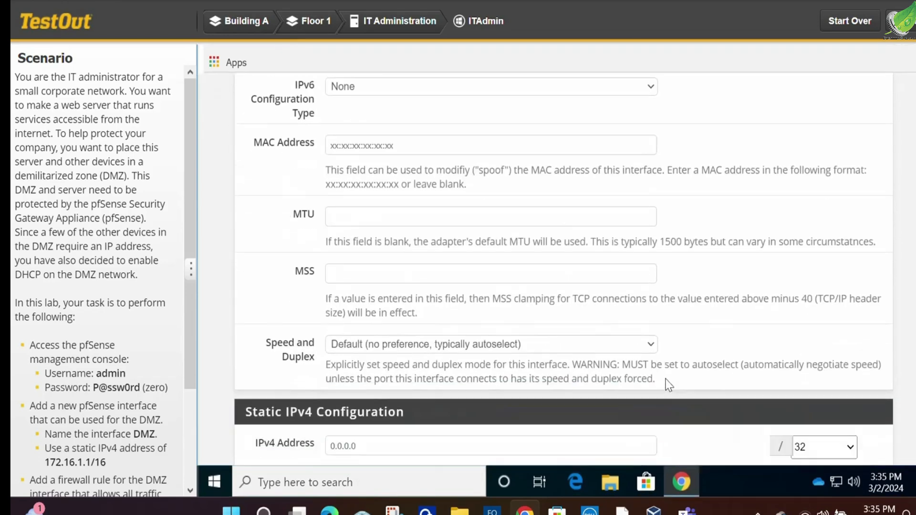
scroll(660, 385, down, 1)
scroll(660, 385, down, 5)
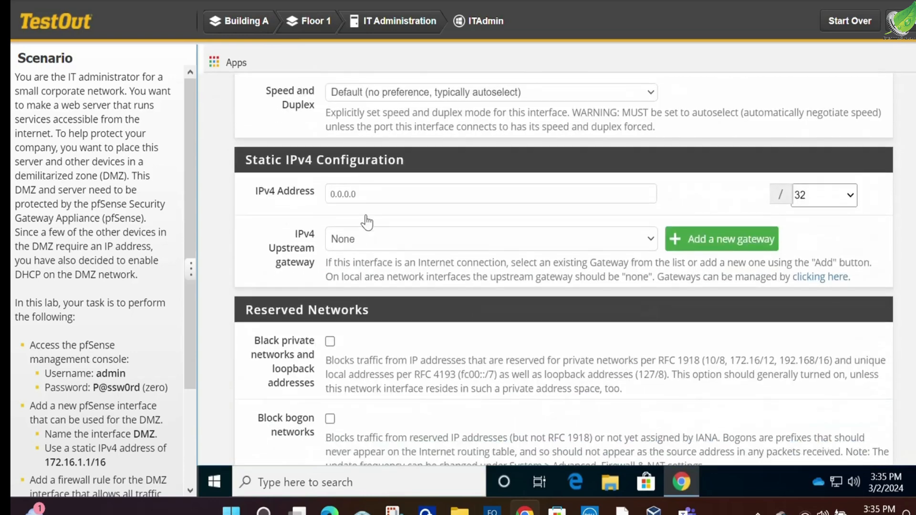
click(370, 196)
key(ctrl+a)
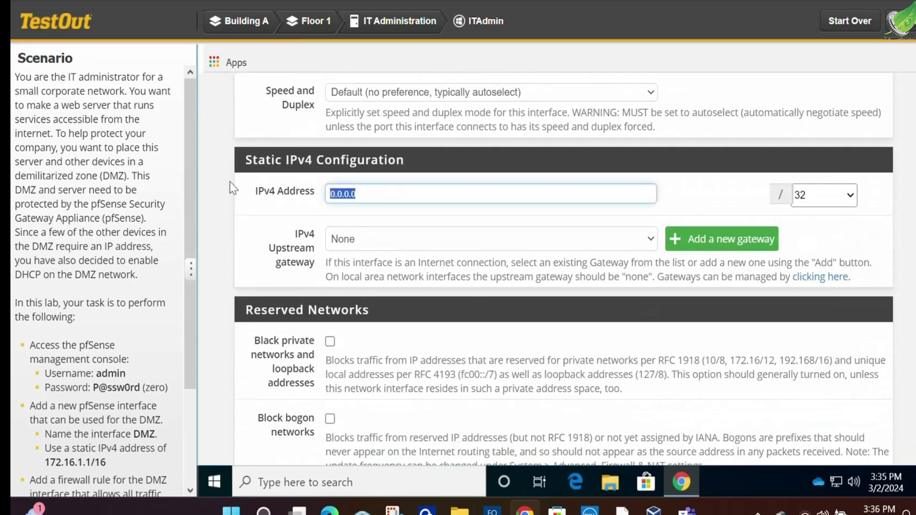
key(BackSpace)
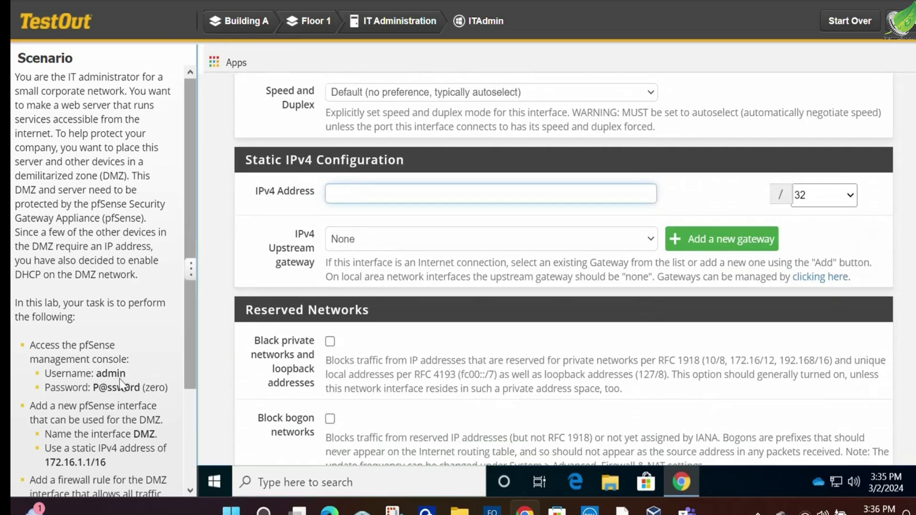
scroll(120, 382, down, 2)
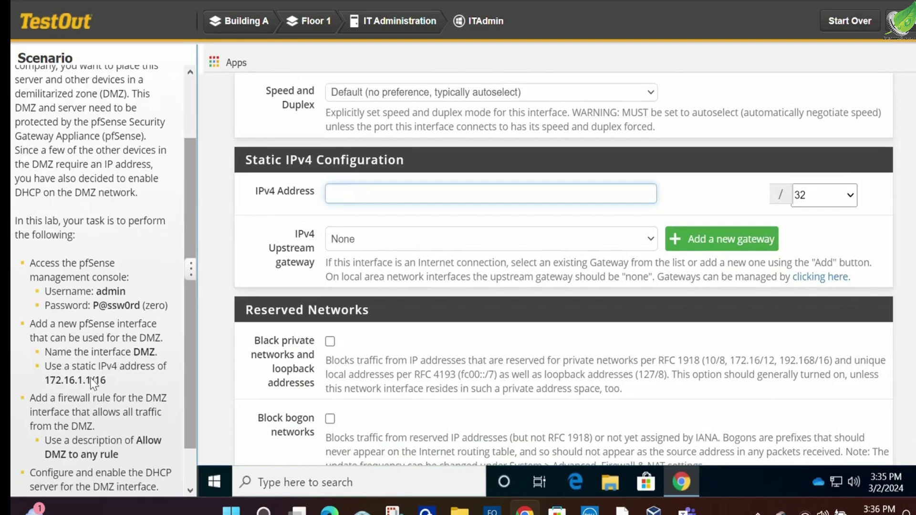
drag(91, 377, 47, 388)
key(ctrl+c)
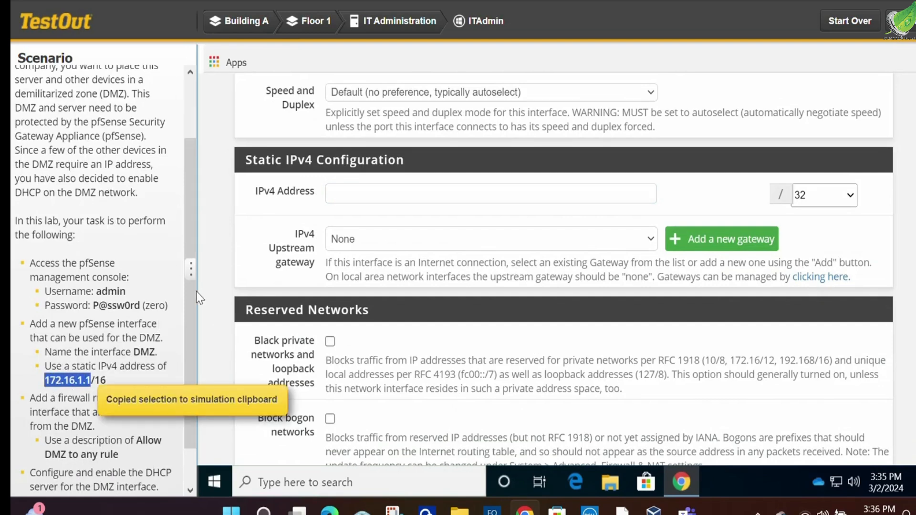
click(349, 198)
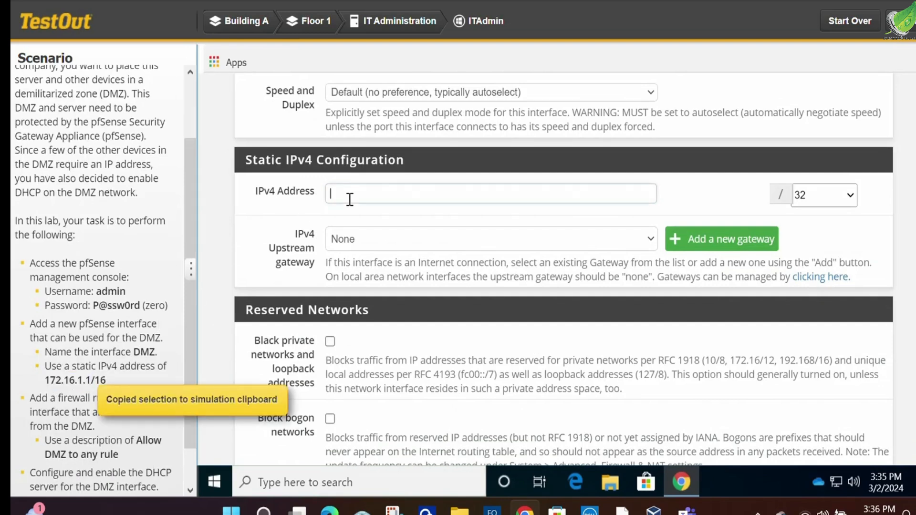
key(ctrl+v)
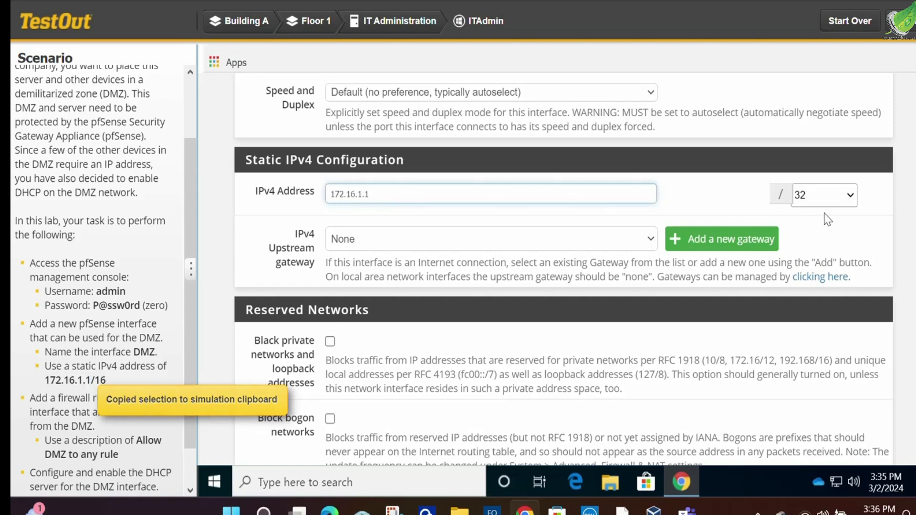
click(850, 195)
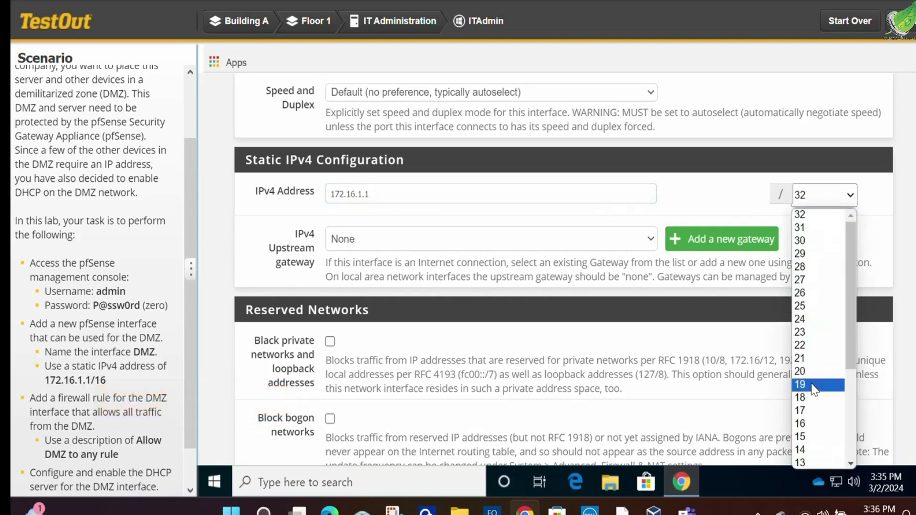
click(802, 425)
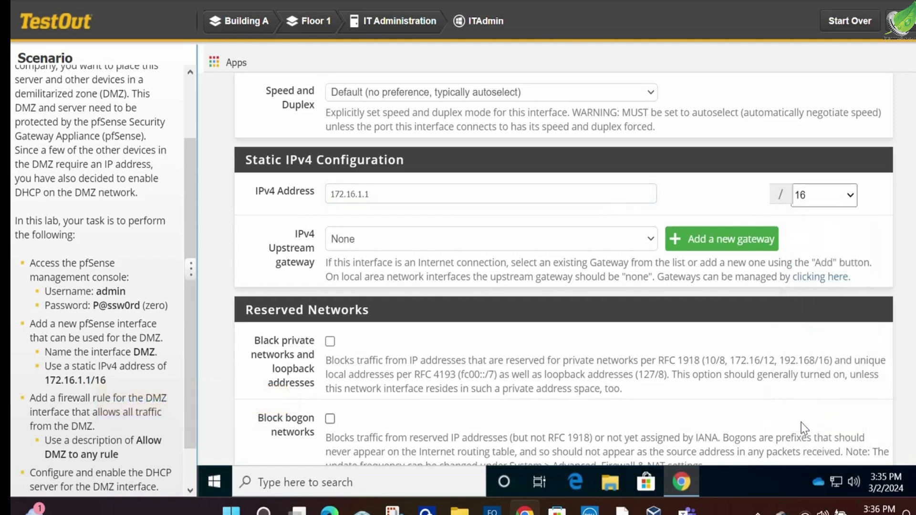
Step: Save the DMZ interface configuration and apply the changes
scroll(377, 360, down, 3)
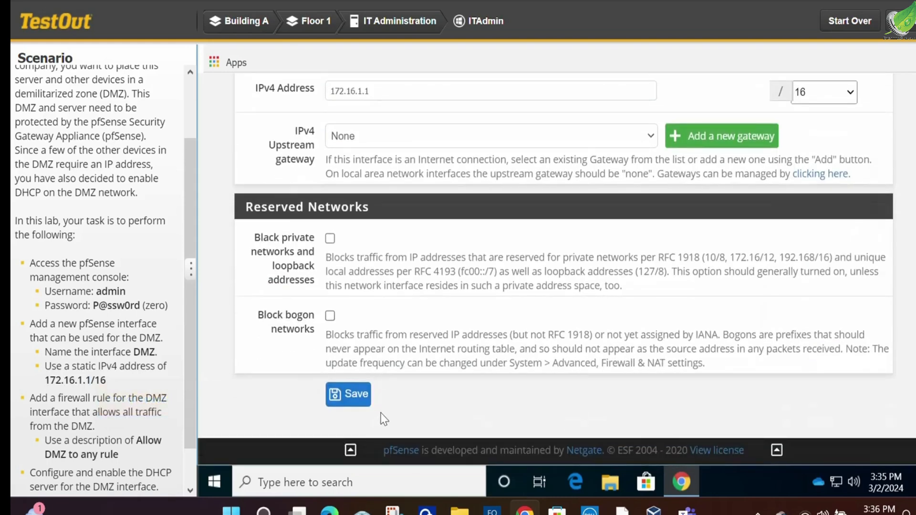
click(360, 403)
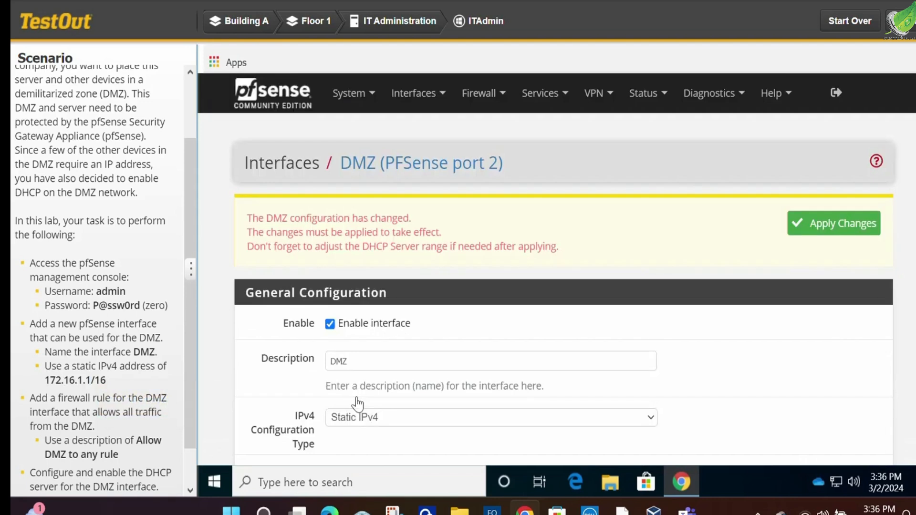
click(825, 232)
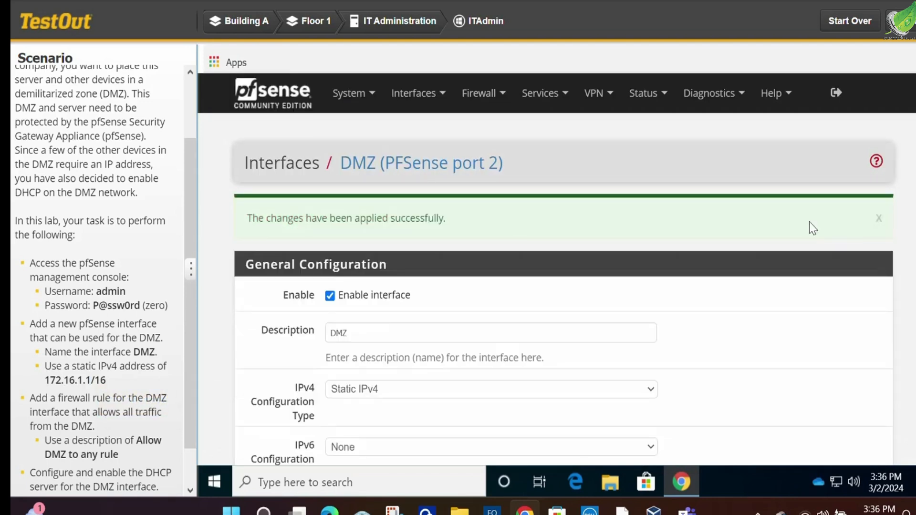
Step: Check the DMZ firewall rules, then make a copy of the LAN rule "Default allow LAN to any rule"
click(496, 105)
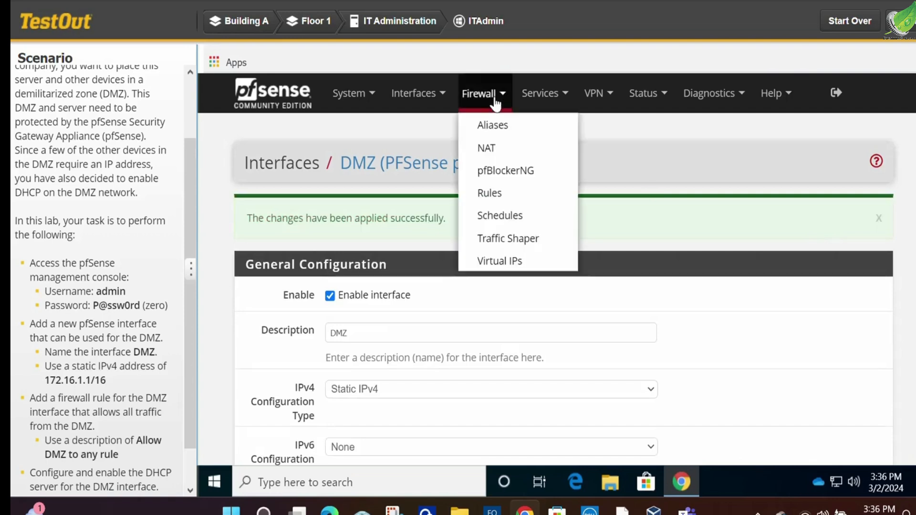
click(497, 198)
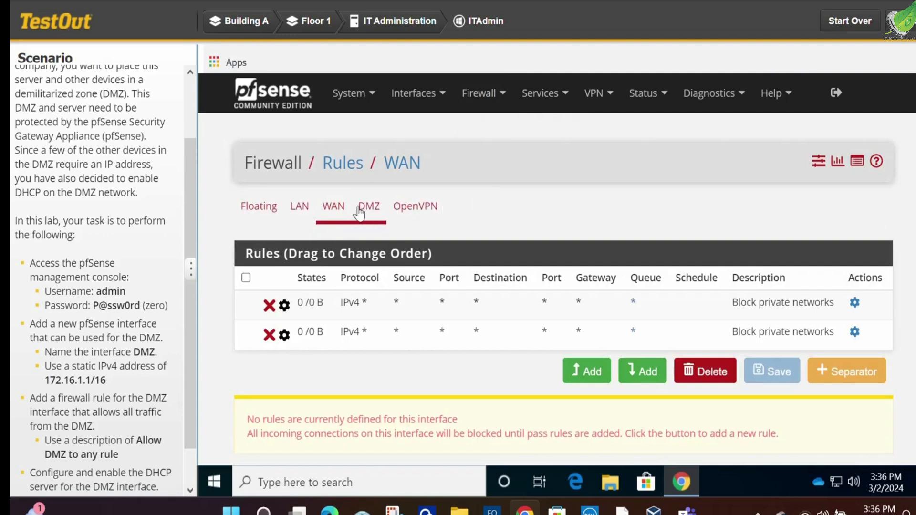
click(378, 213)
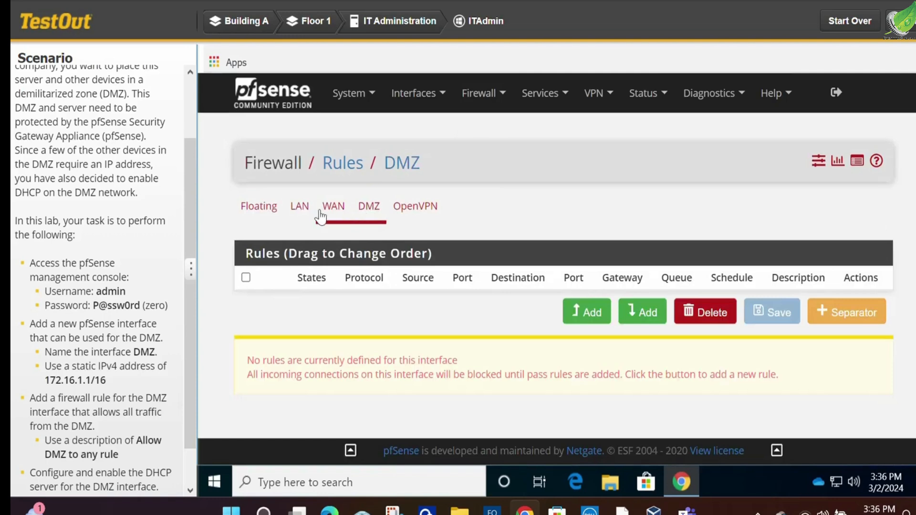
click(300, 210)
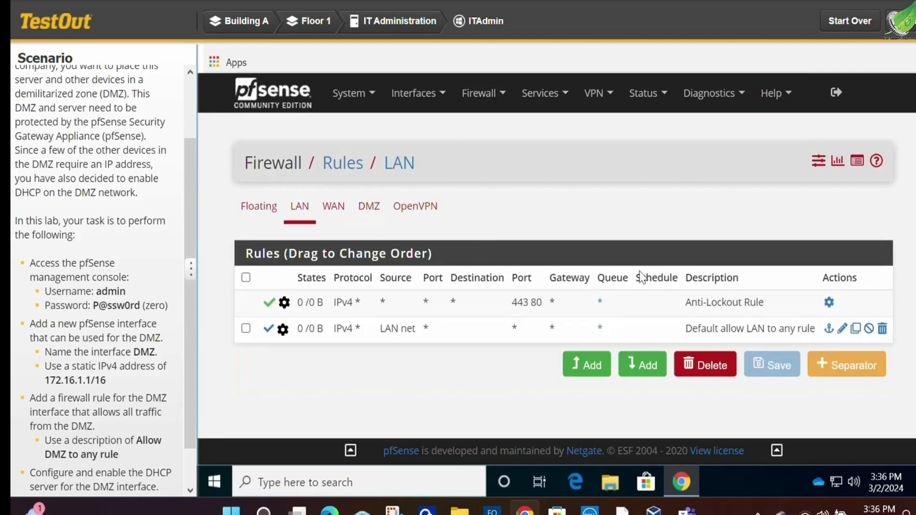
click(858, 330)
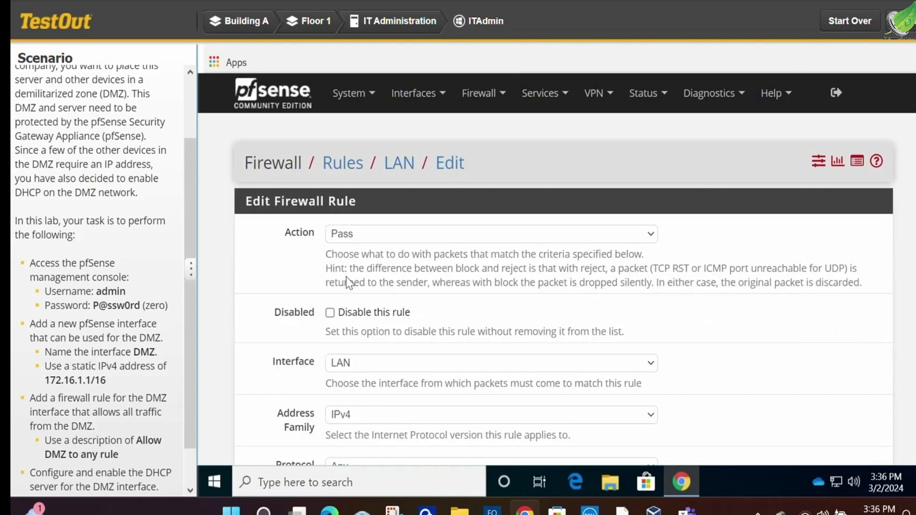
Step: Set the copied firewall rule's interface to DMZ
scroll(357, 279, down, 3)
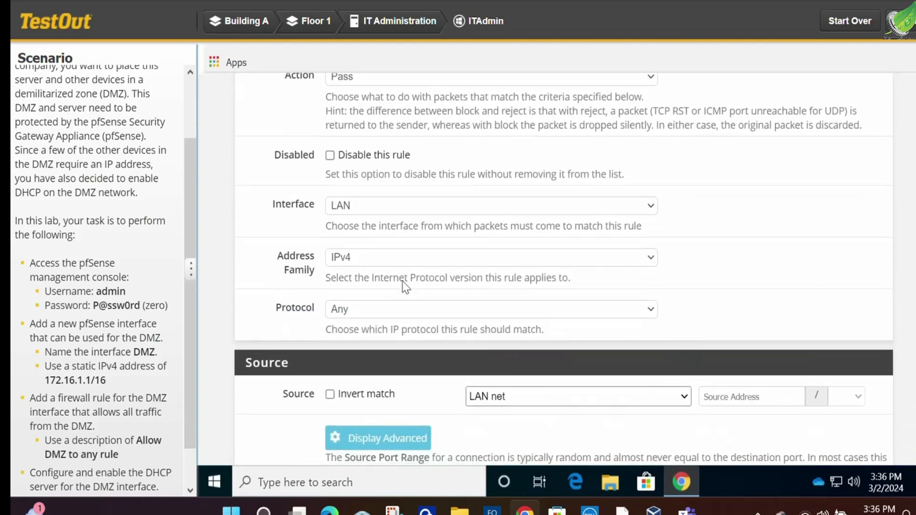
click(378, 212)
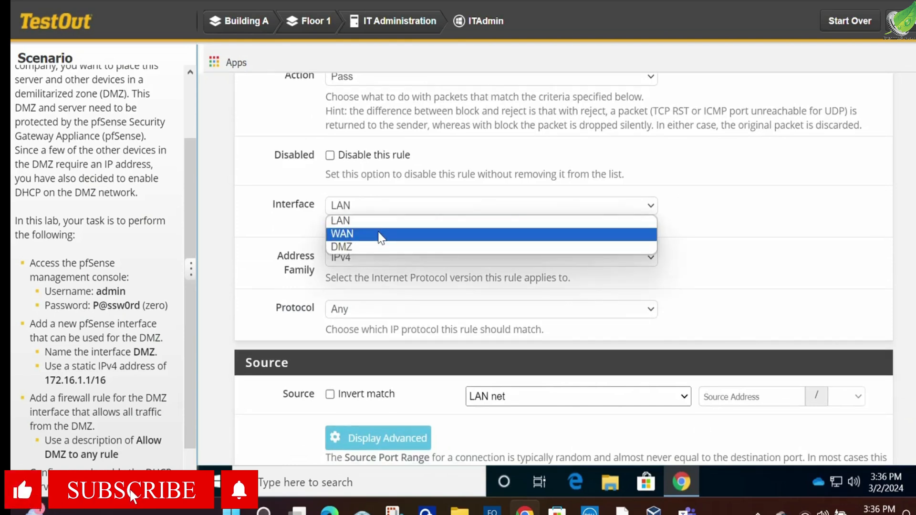
click(375, 247)
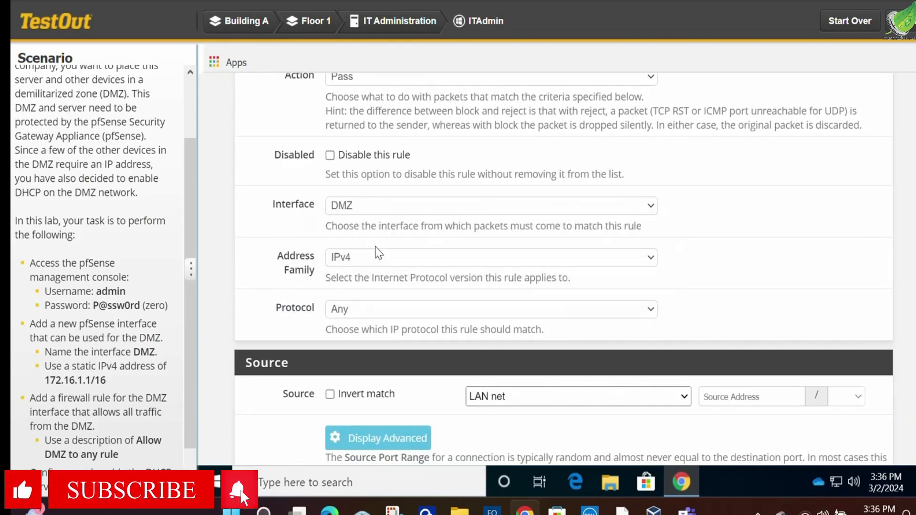
Step: Set the copied firewall rule's source to DMZ net
scroll(496, 294, down, 2)
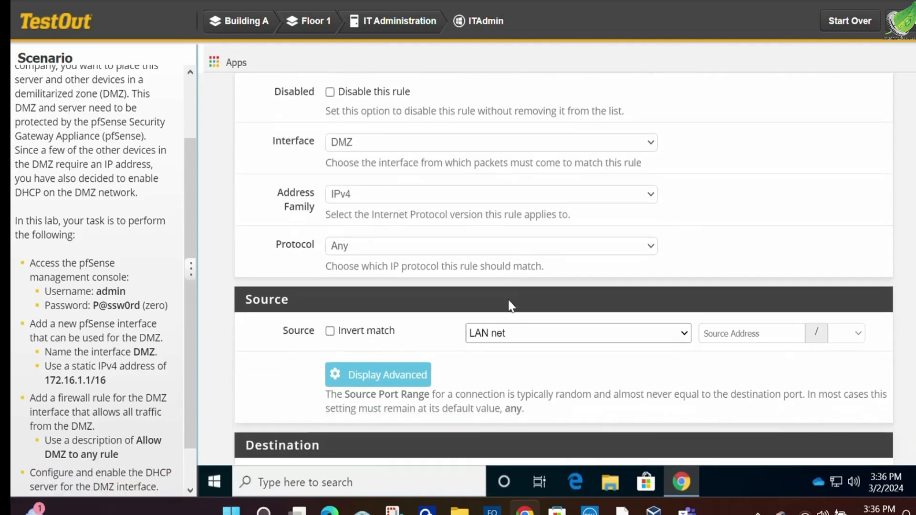
click(527, 321)
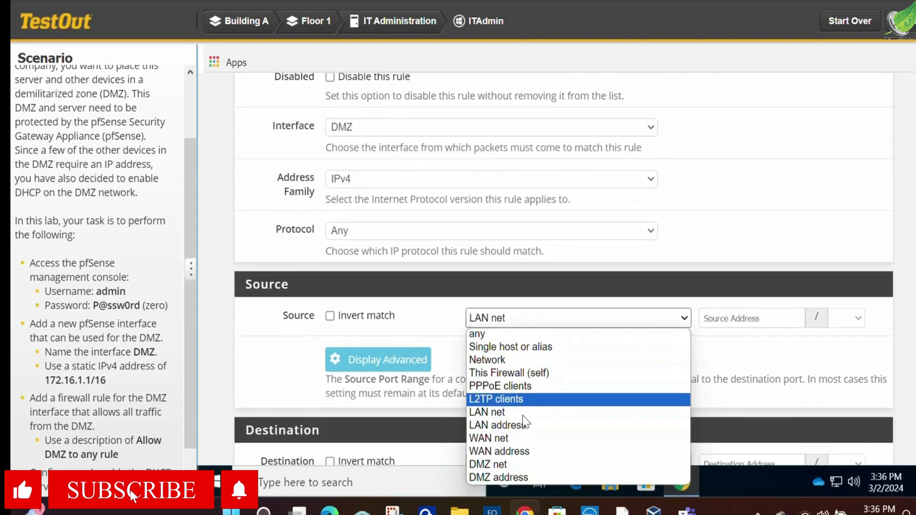
click(514, 465)
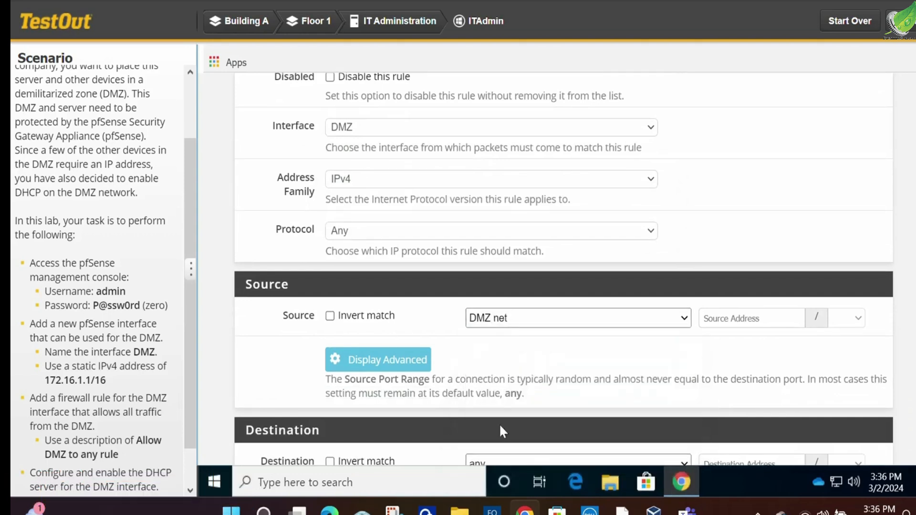
Step: Replace the firewall rule's description with "Allow DMZ to any rule", then save the rule and apply the changes
scroll(489, 382, down, 5)
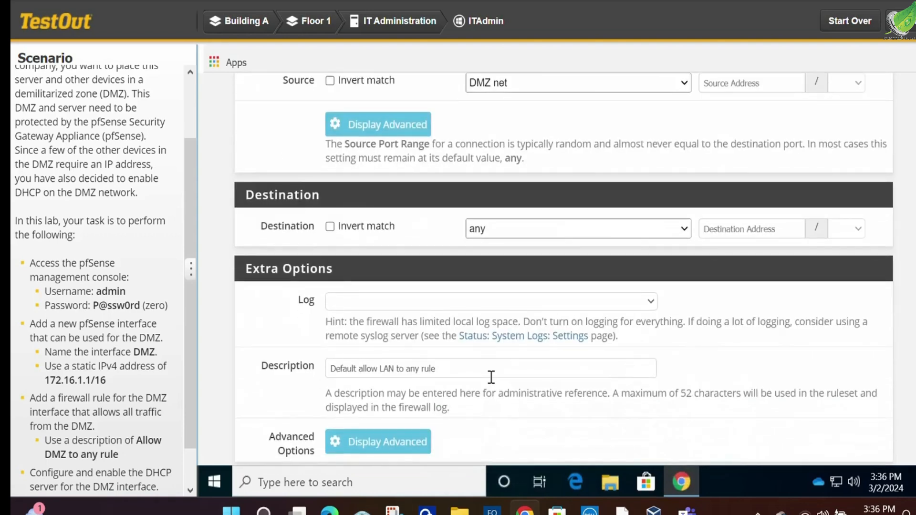
scroll(490, 377, down, 2)
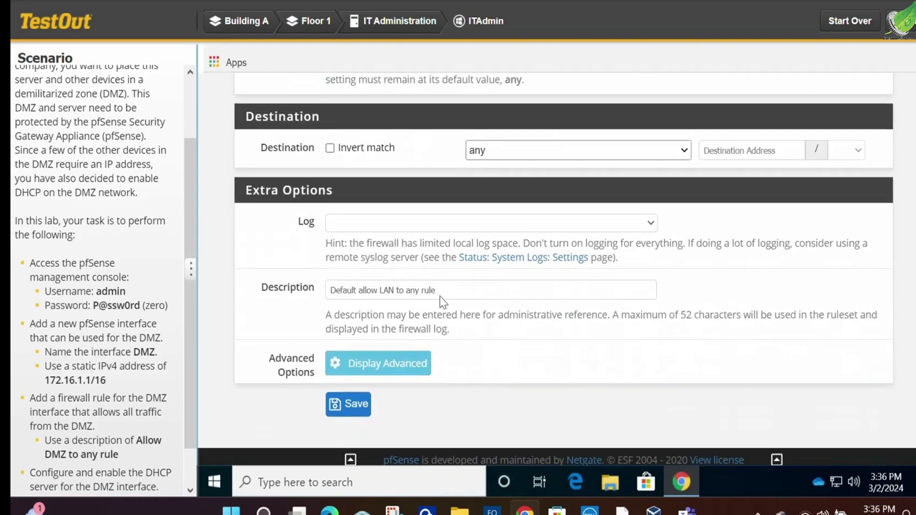
drag(446, 287, 244, 279)
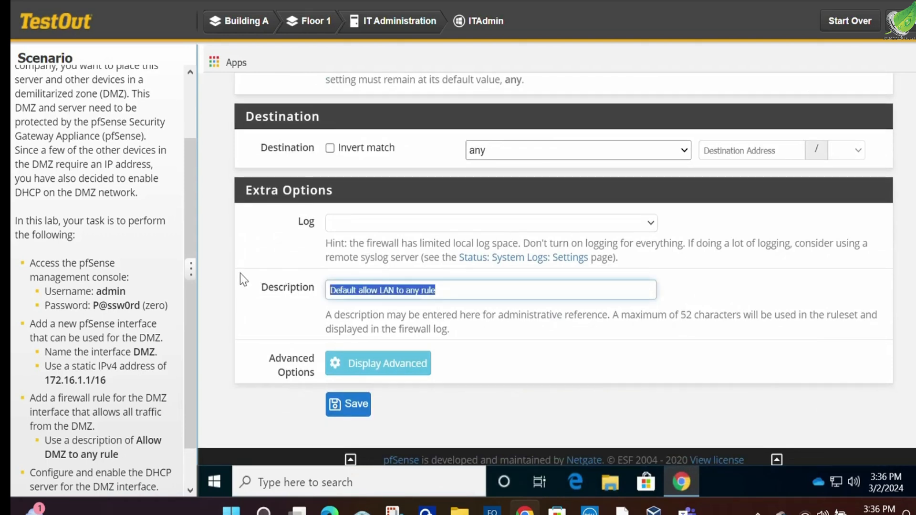
key(BackSpace)
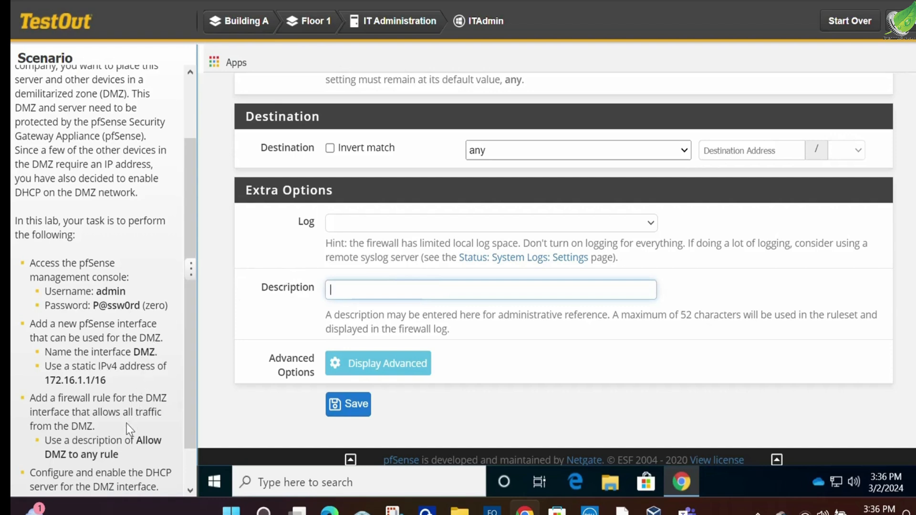
drag(122, 456, 137, 440)
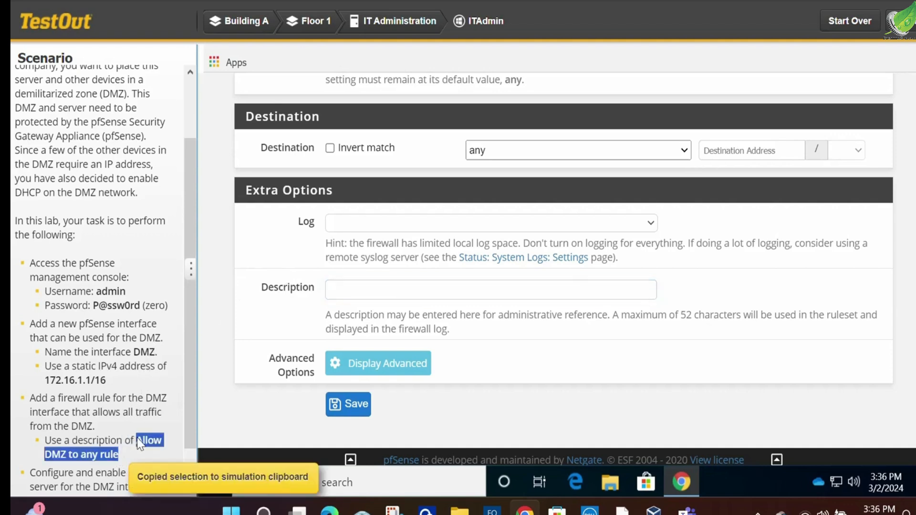
click(357, 285)
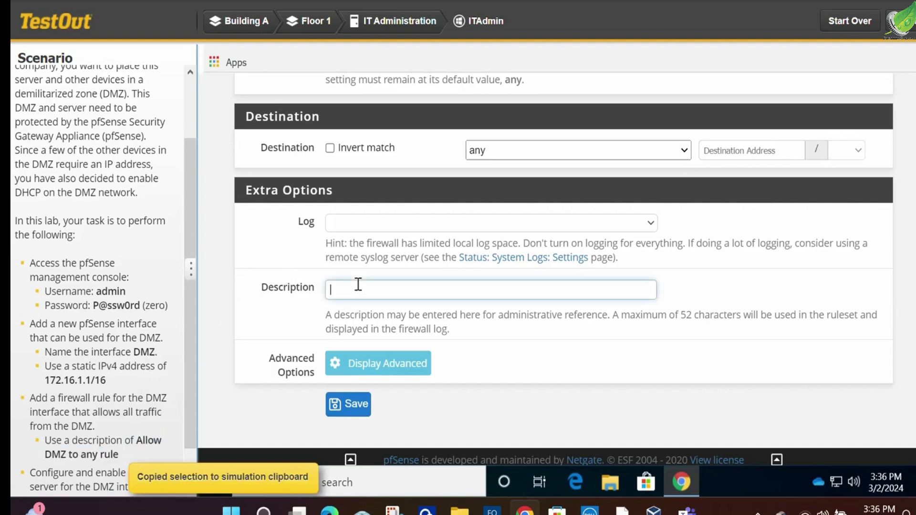
key(ctrl+v)
click(336, 410)
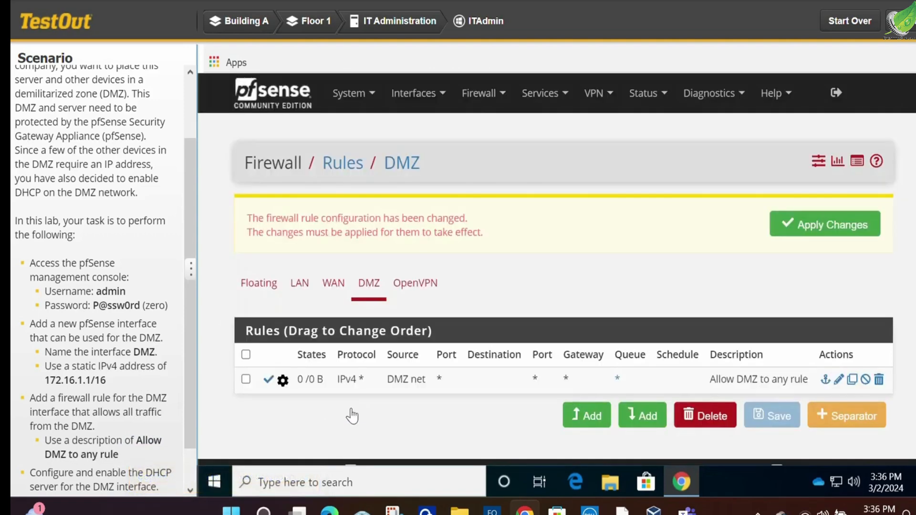
click(787, 231)
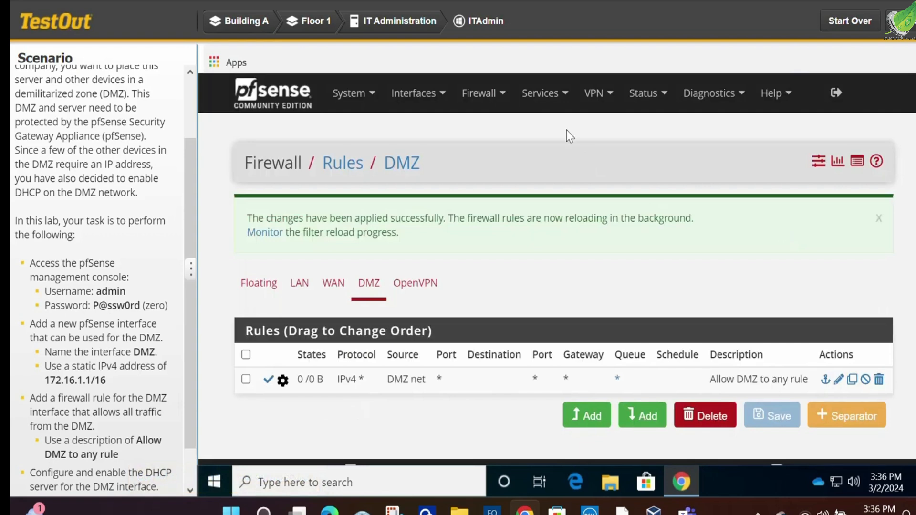
Step: Open the DHCP server settings for the DMZ interface and enable the DHCP server on it
click(557, 99)
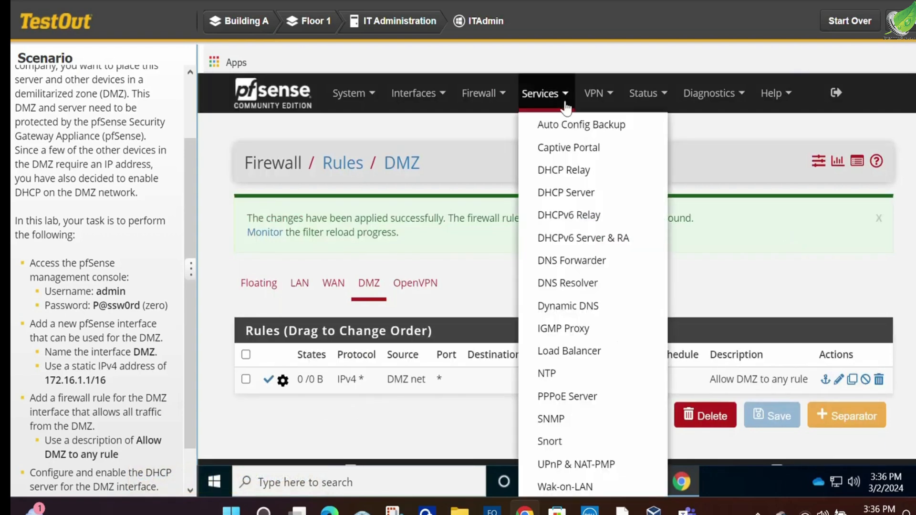
click(586, 195)
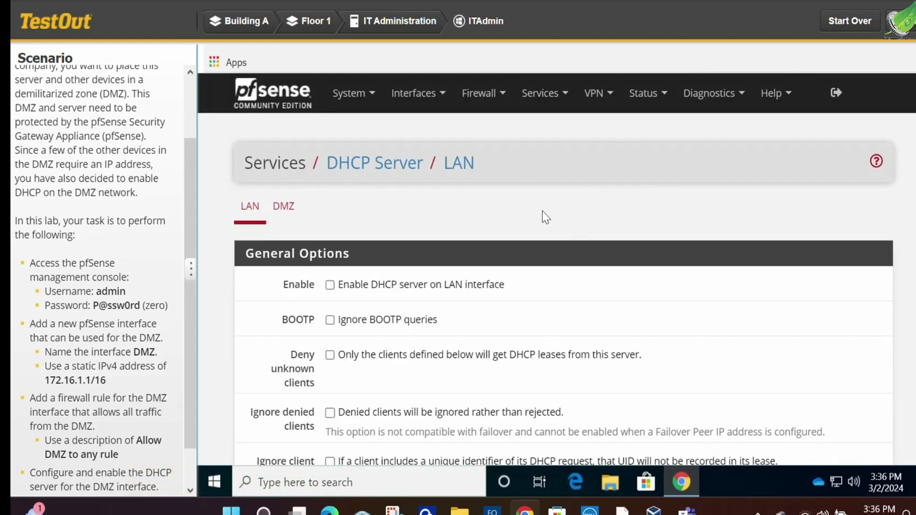
click(290, 215)
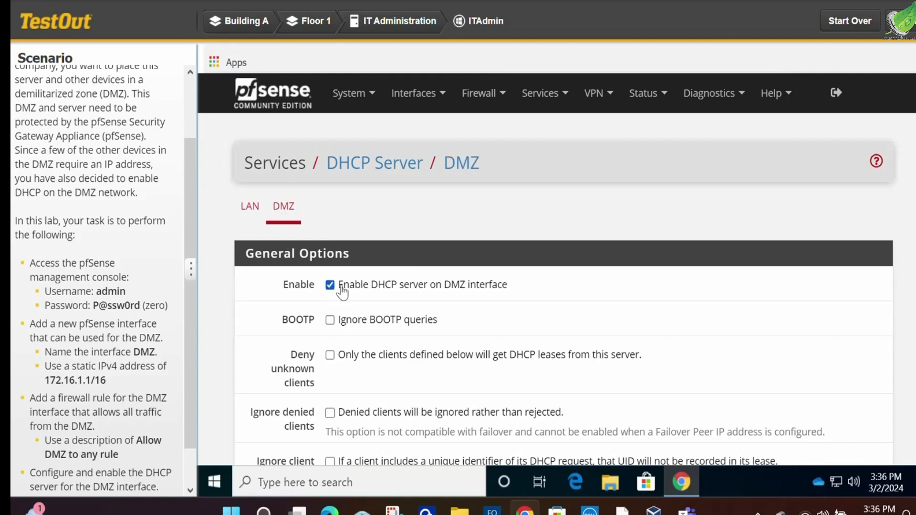
Step: Set the start of the DMZ DHCP address range to 172.16.1.100
scroll(519, 337, down, 5)
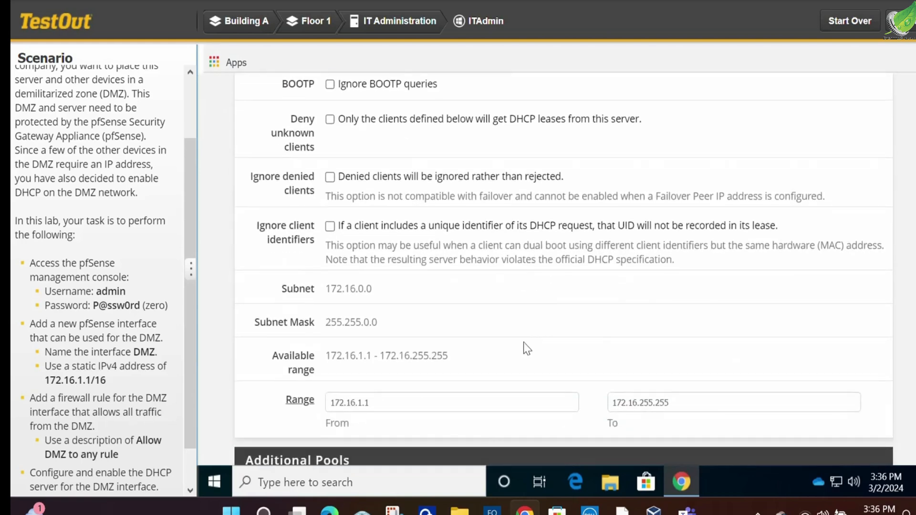
scroll(523, 342, down, 3)
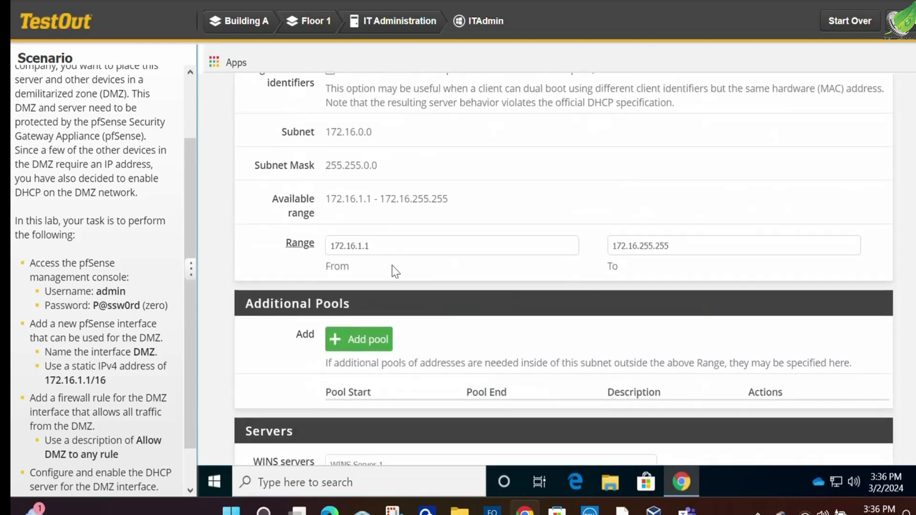
drag(385, 248, 268, 236)
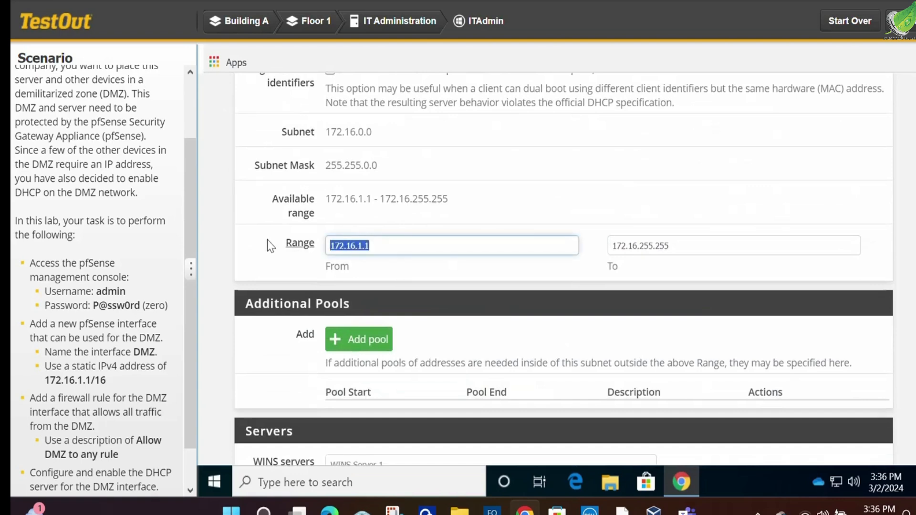
key(BackSpace)
scroll(100, 369, down, 1)
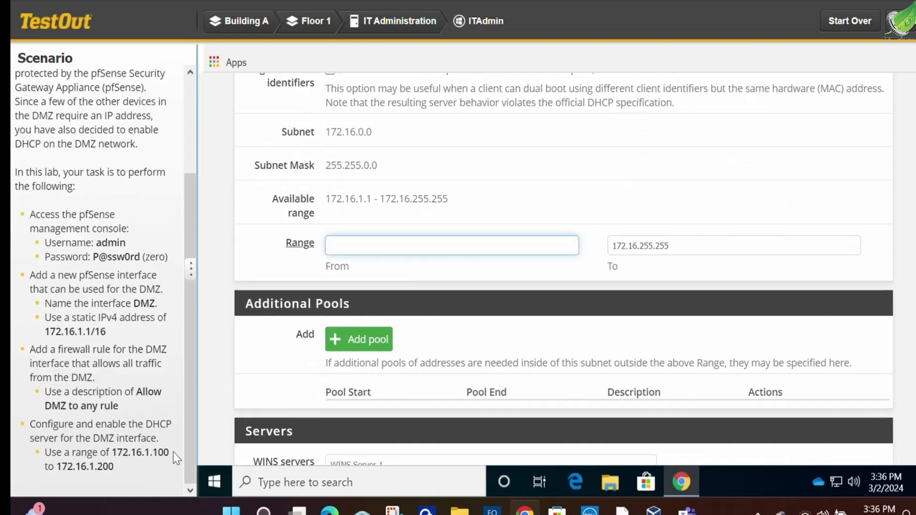
drag(167, 452, 113, 455)
key(ctrl+c)
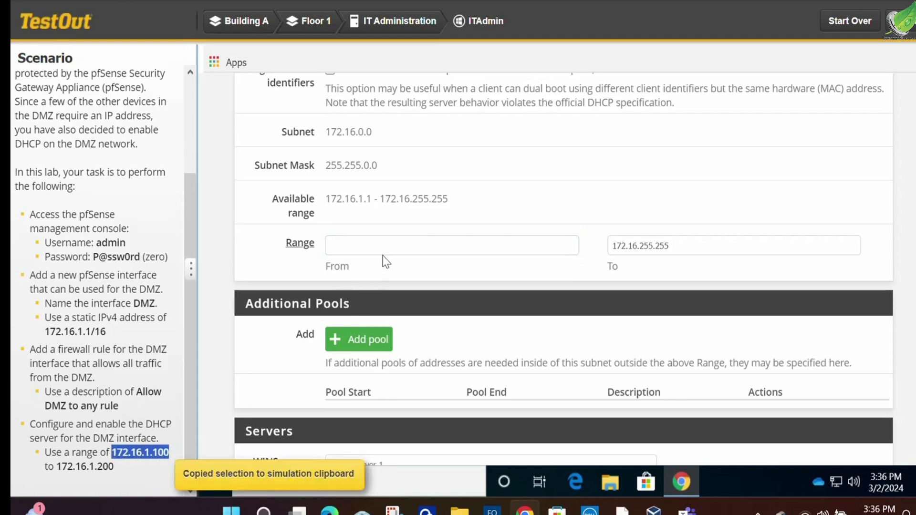
click(378, 238)
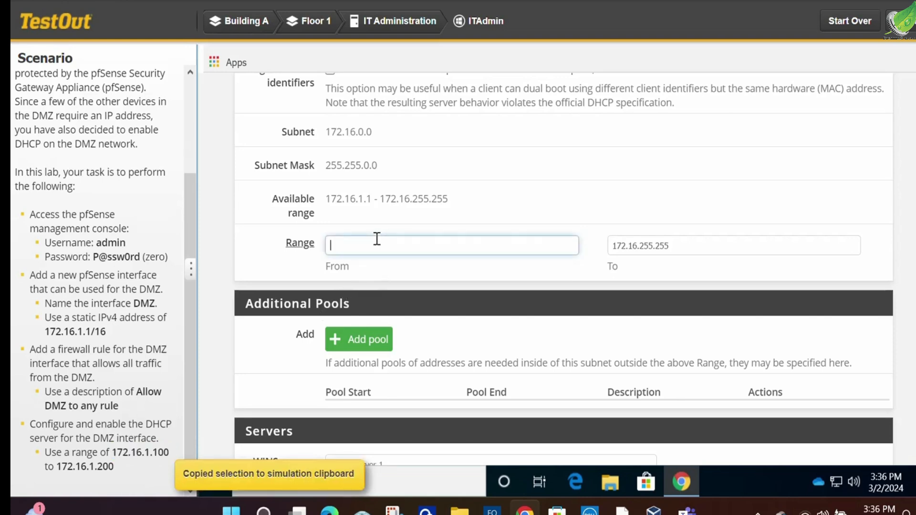
key(ctrl+v)
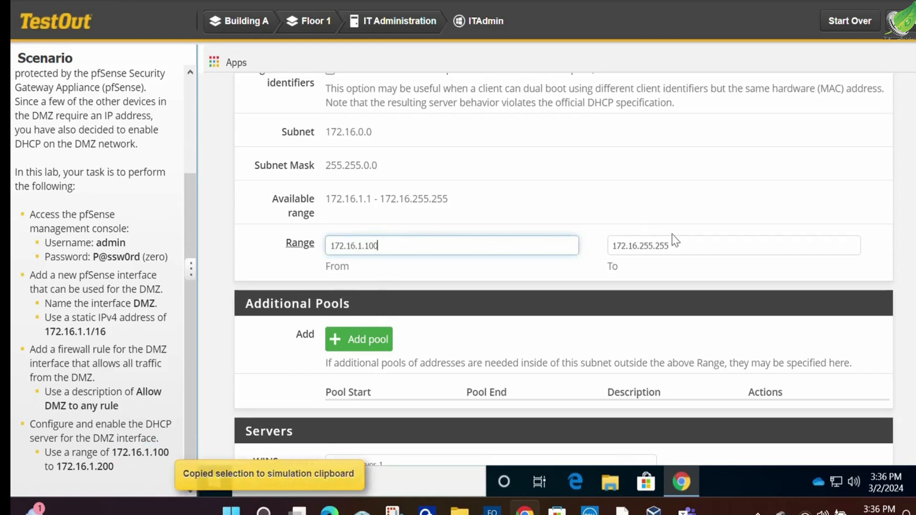
Step: Set the end of the DMZ DHCP address range to 172.16.1.200
double_click(622, 246)
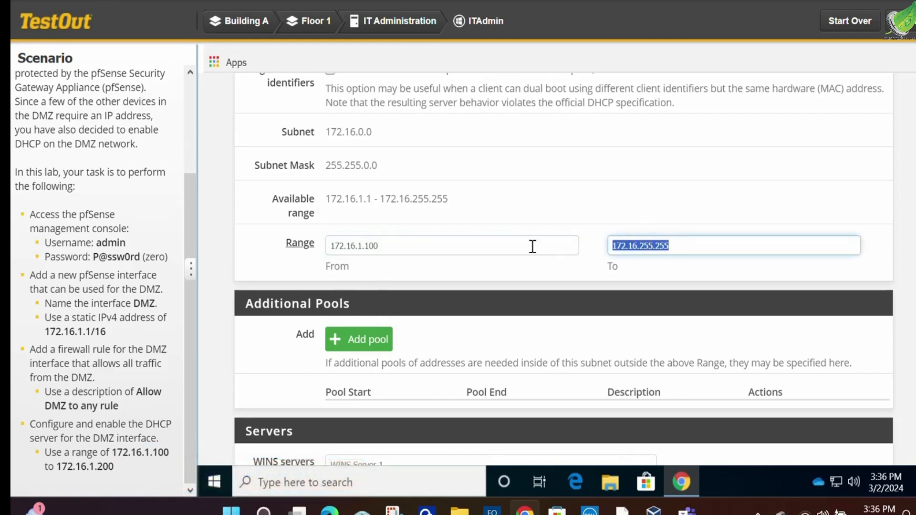
key(BackSpace)
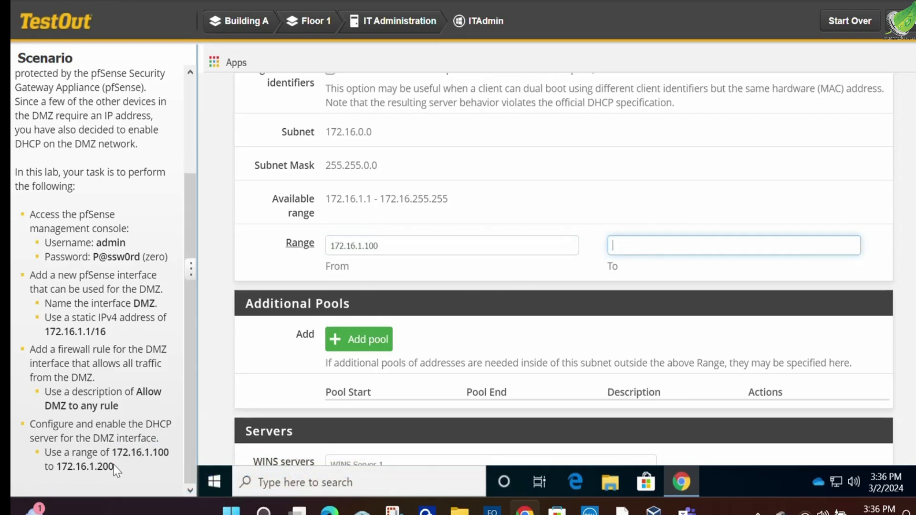
drag(116, 466, 73, 474)
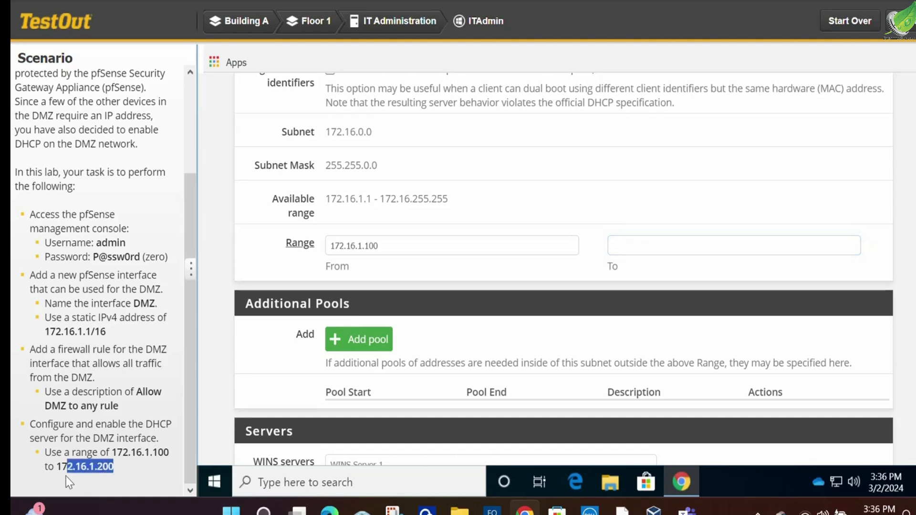
drag(60, 476, 54, 477)
key(ctrl+c)
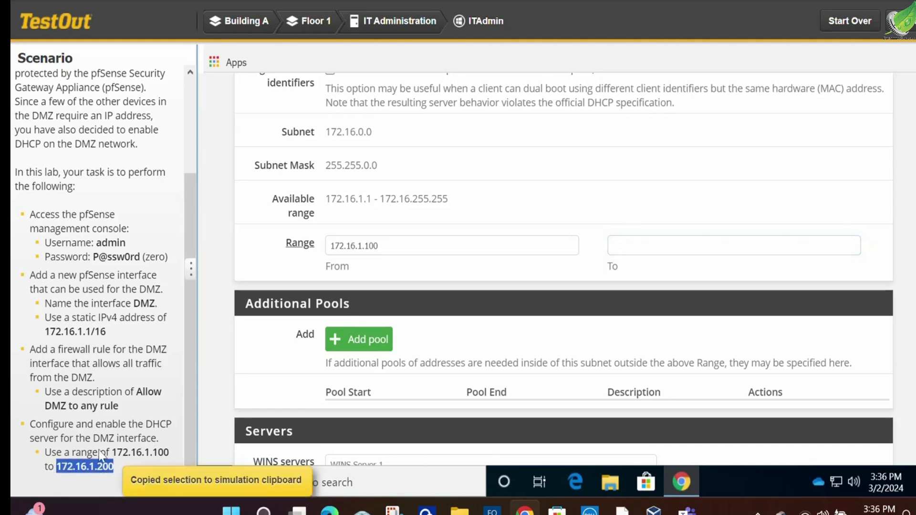
click(648, 242)
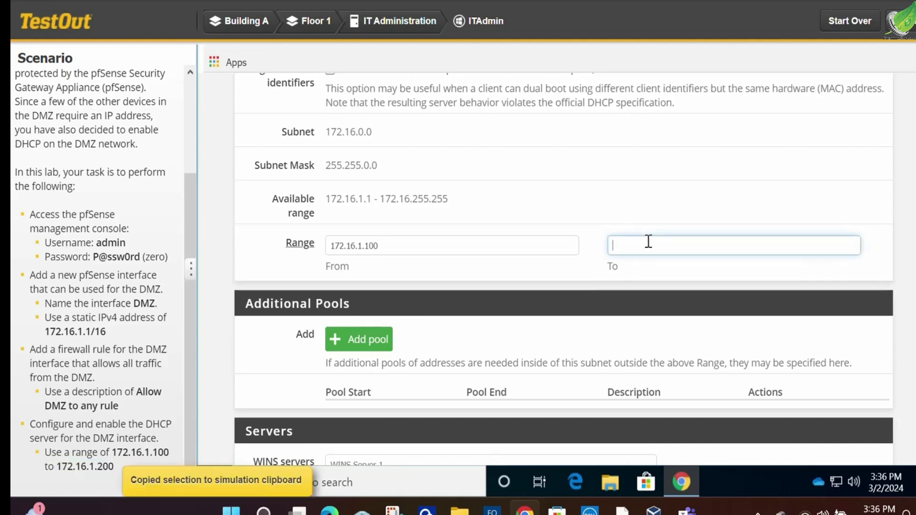
key(ctrl+v)
Step: Save the DMZ DHCP server settings and finish the lab to get its report
scroll(388, 376, down, 6)
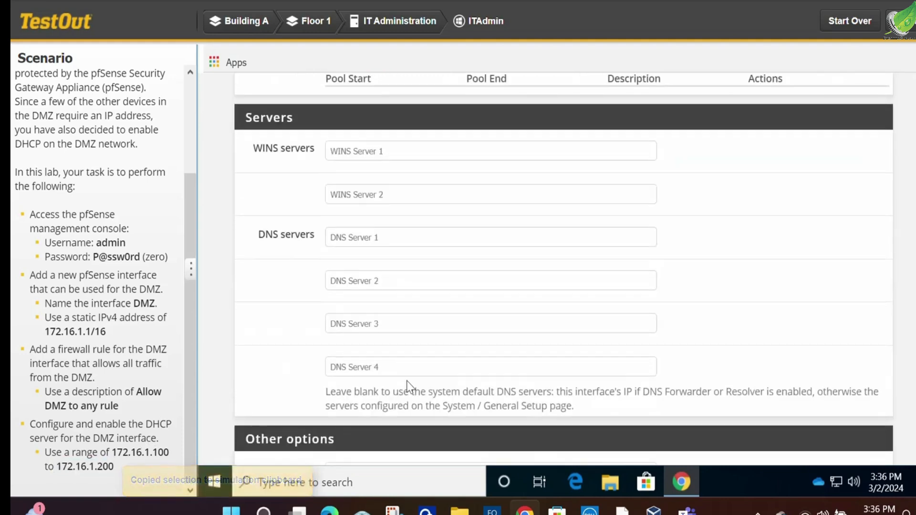
scroll(406, 386, down, 10)
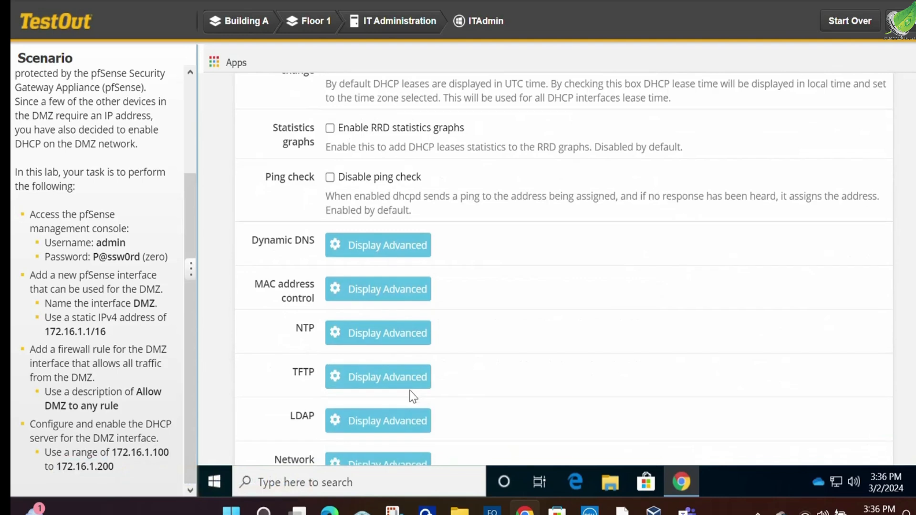
scroll(404, 392, down, 5)
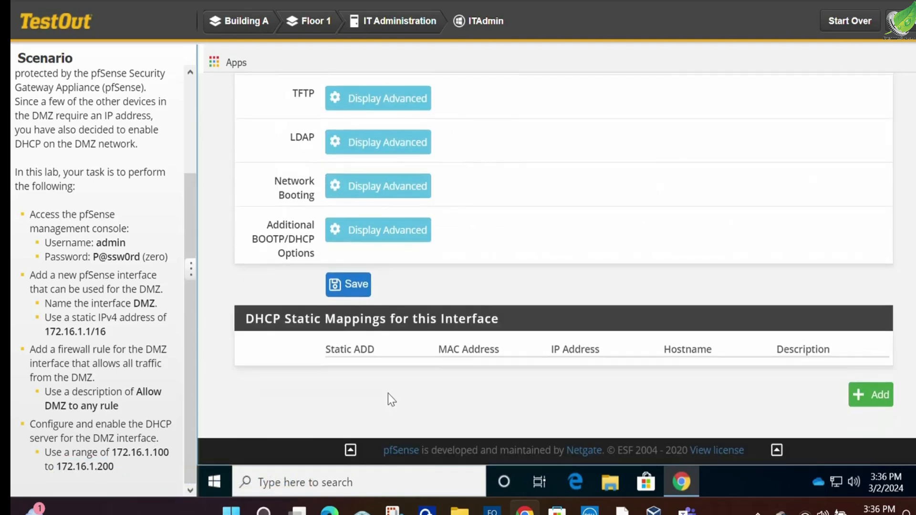
click(355, 286)
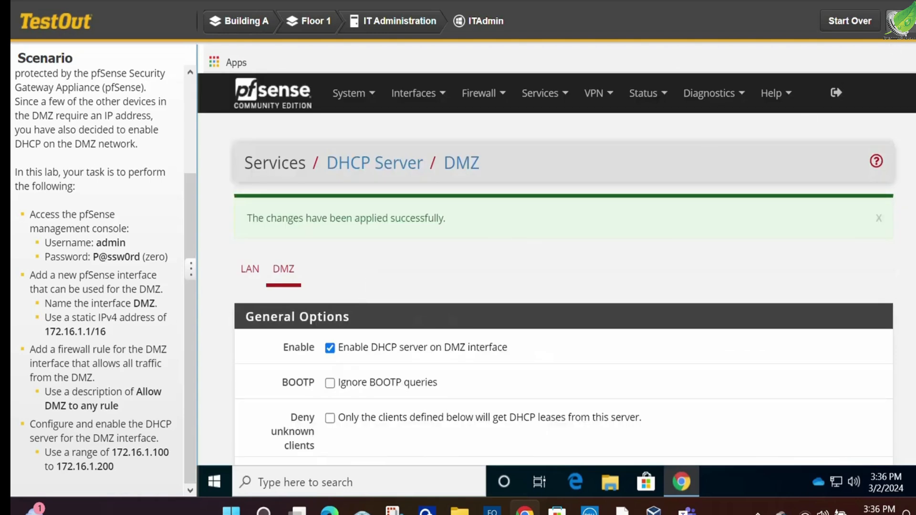
click(900, 21)
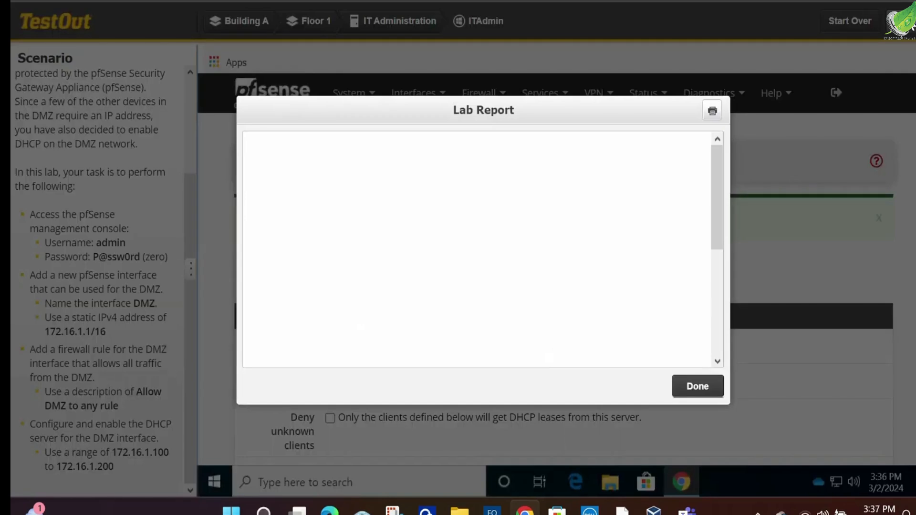